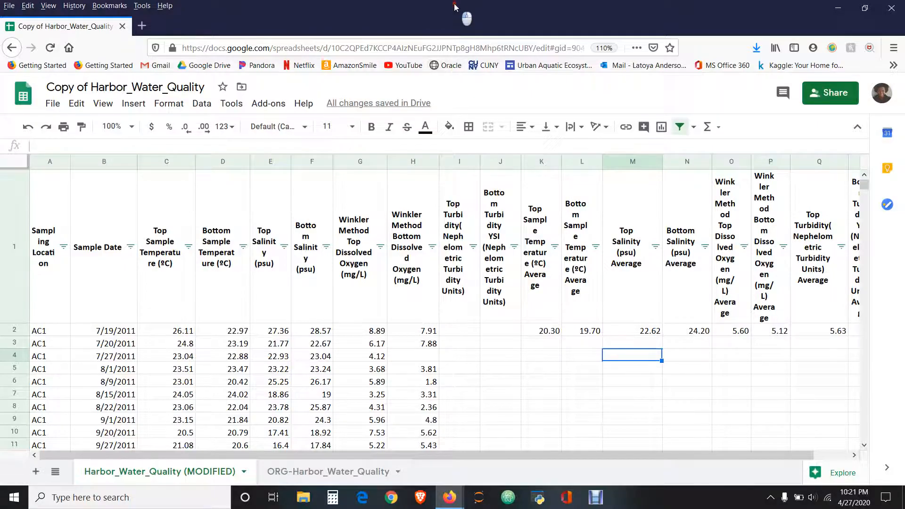
Place the spreadsheet window beside the Data Cleaning assignment document to review its task list, and return the spreadsheet to full screen
{"action": "double_click", "coordinate": [466, 16]}
{"action": "left_click_drag", "start_coordinate": [383, 53], "coordinate": [903, 106]}
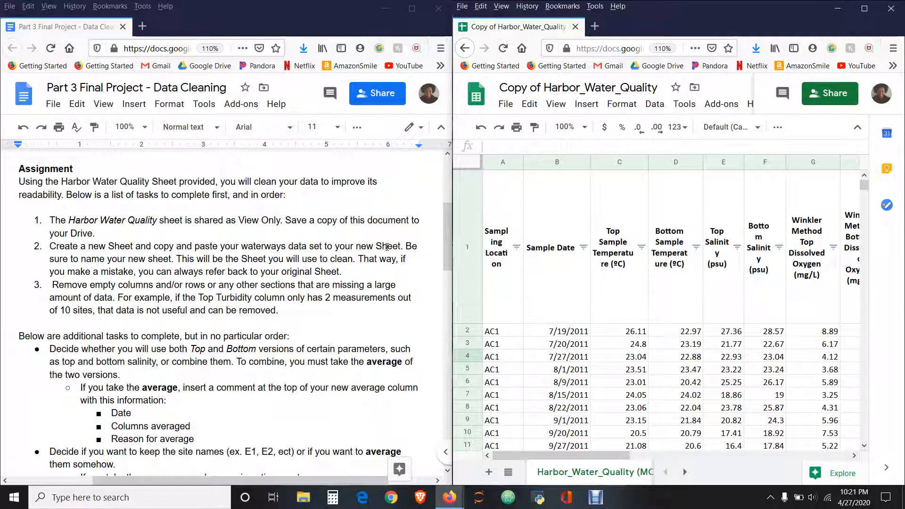
{"action": "left_click", "coordinate": [864, 8]}
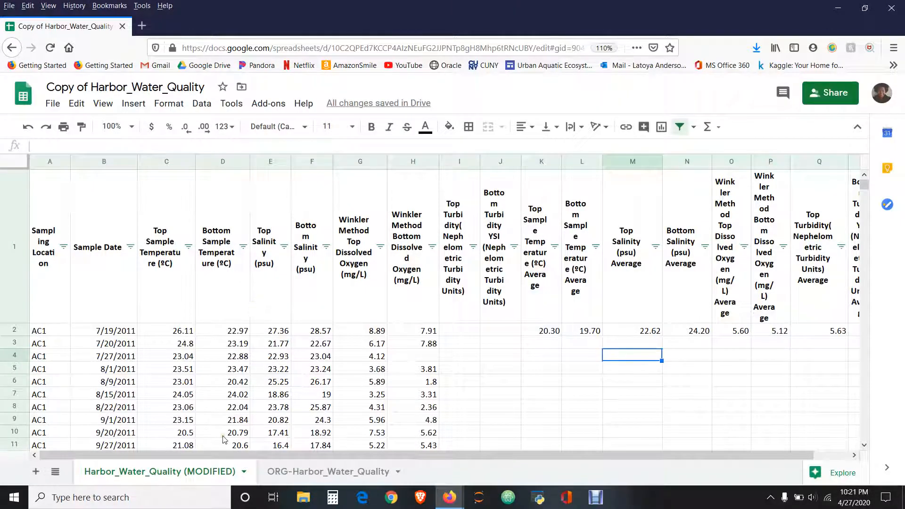
Add a new blank sheet to the Harbor_Water_Quality workbook copy
{"action": "left_click", "coordinate": [36, 473]}
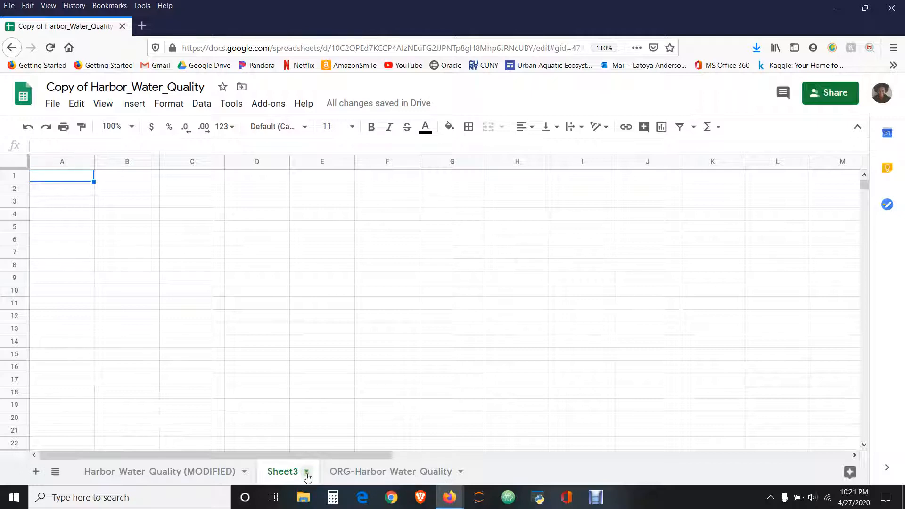
{"action": "left_click", "coordinate": [307, 474]}
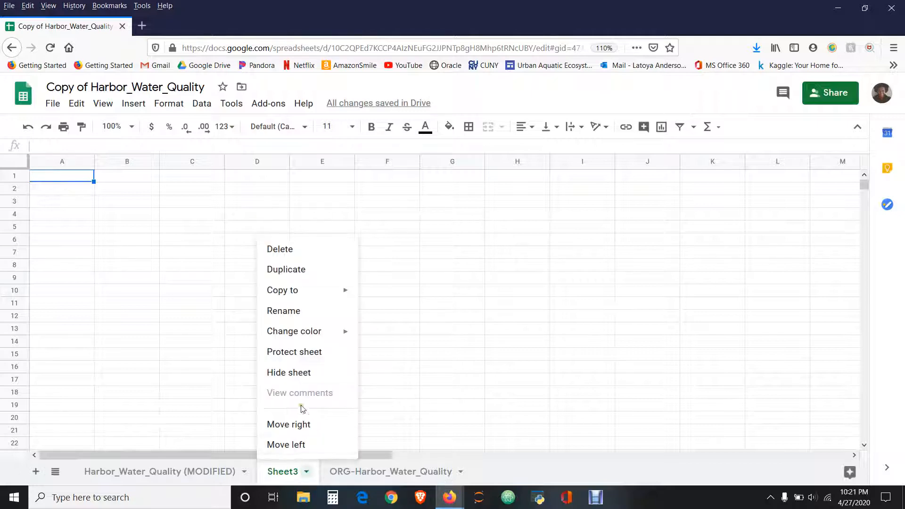
{"action": "left_click", "coordinate": [306, 472]}
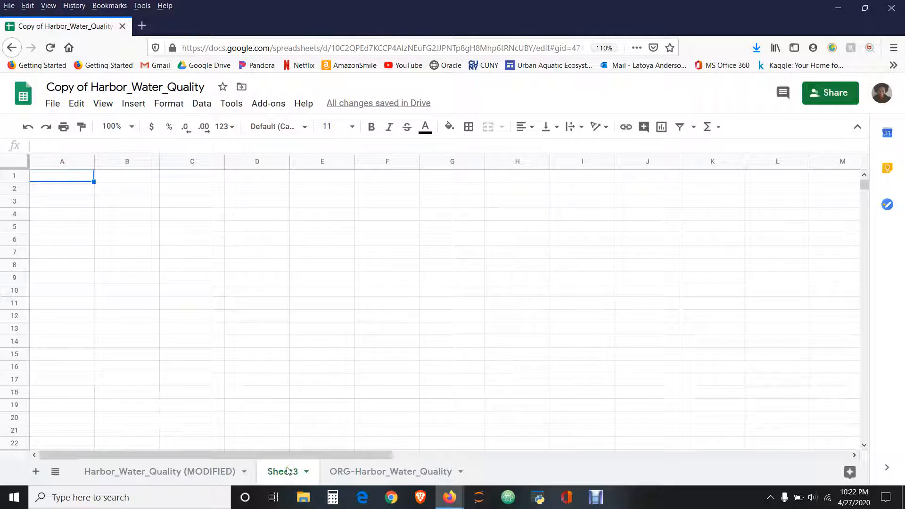
{"action": "double_click", "coordinate": [287, 472]}
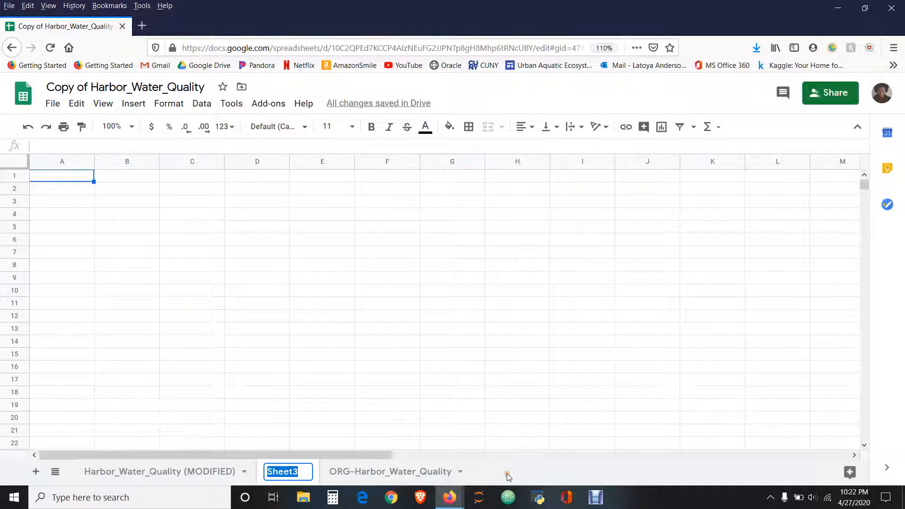
{"action": "left_click", "coordinate": [508, 477]}
Rename the new blank sheet as East River
{"action": "right_click", "coordinate": [293, 477]}
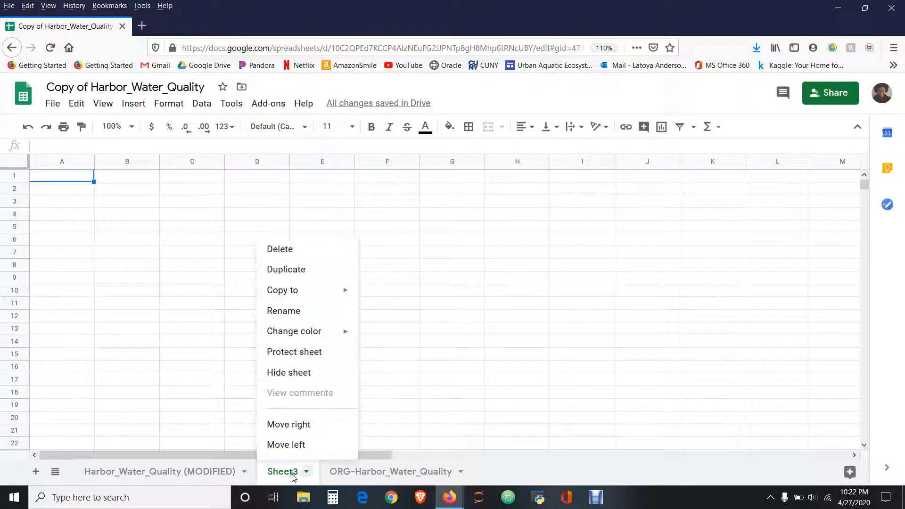
{"action": "left_click", "coordinate": [308, 312]}
{"action": "type", "text": "East "}
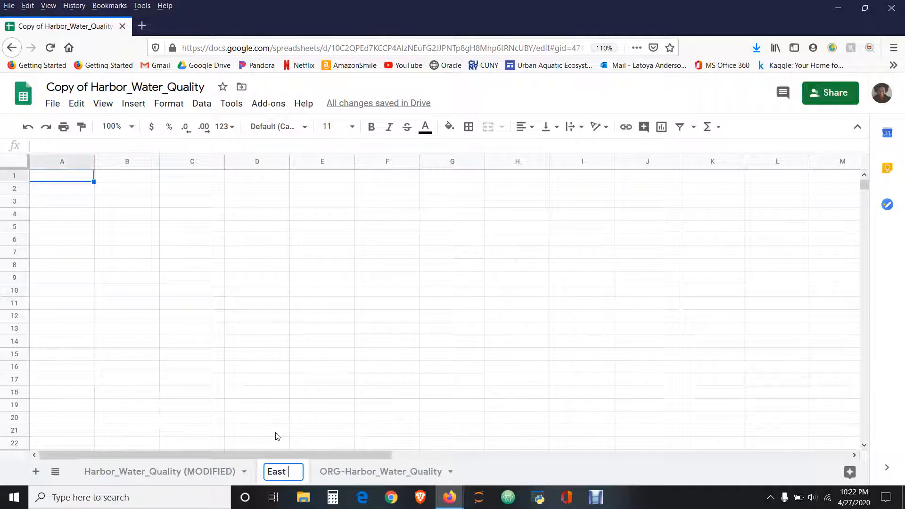
{"action": "type", "text": "r"}
{"action": "key", "text": "Return"}
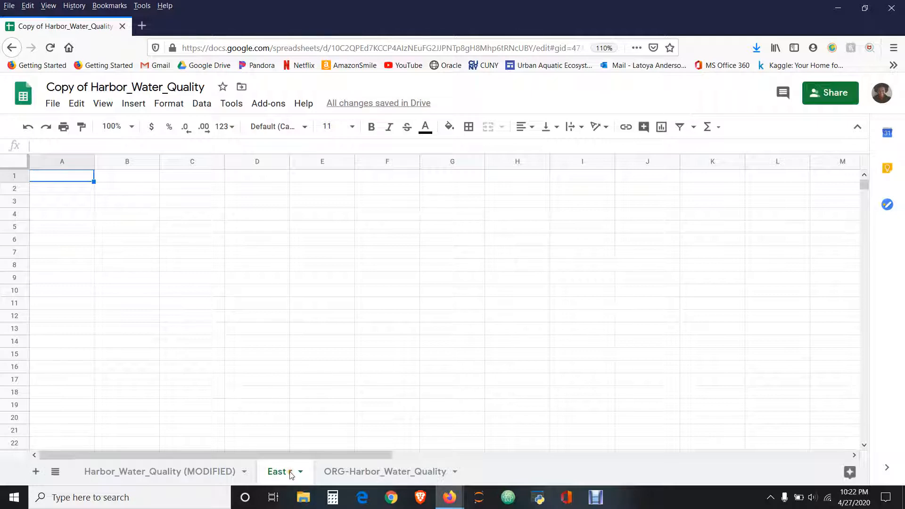
{"action": "double_click", "coordinate": [291, 474]}
{"action": "left_click", "coordinate": [291, 474]}
{"action": "key", "text": "BackSpace"}
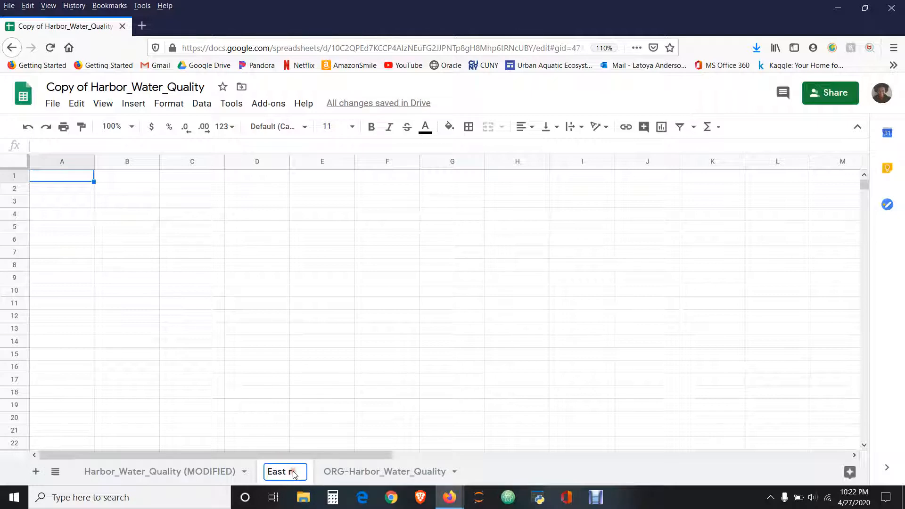
{"action": "type", "text": "River"}
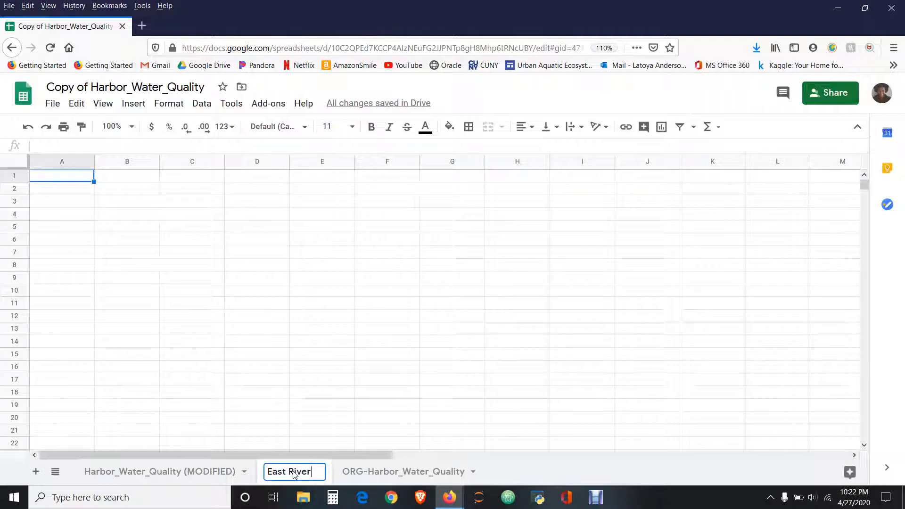
{"action": "key", "text": "Return"}
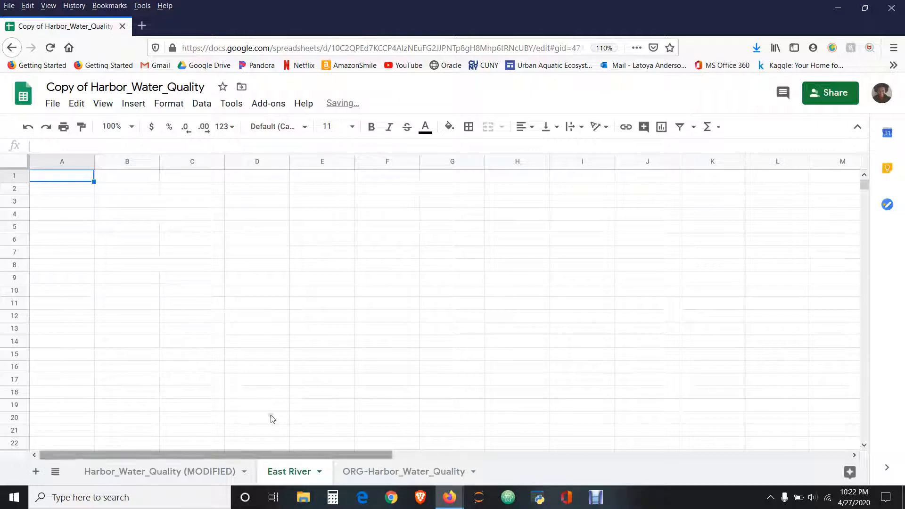
Copy the whole header row from the Harbor_Water_Quality (MODIFIED) sheet into row 1 of the East River sheet
{"action": "left_click", "coordinate": [144, 471]}
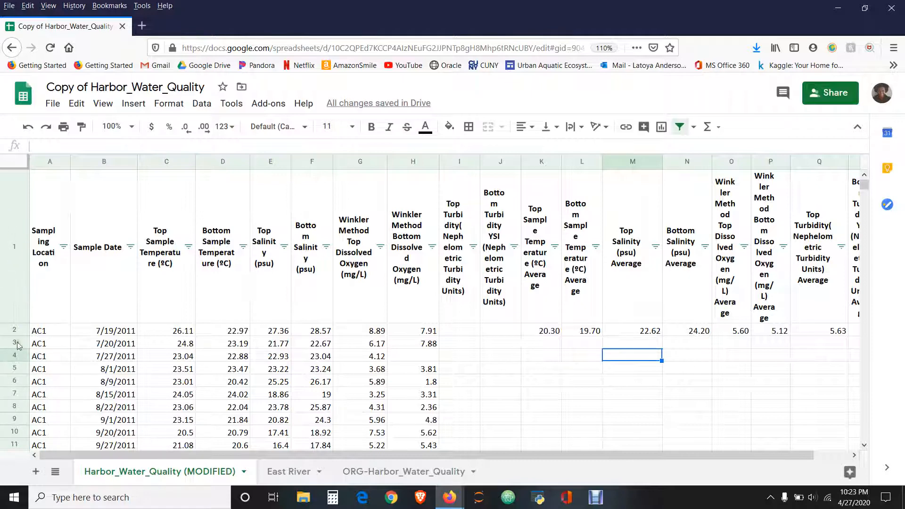
{"action": "left_click", "coordinate": [2, 228]}
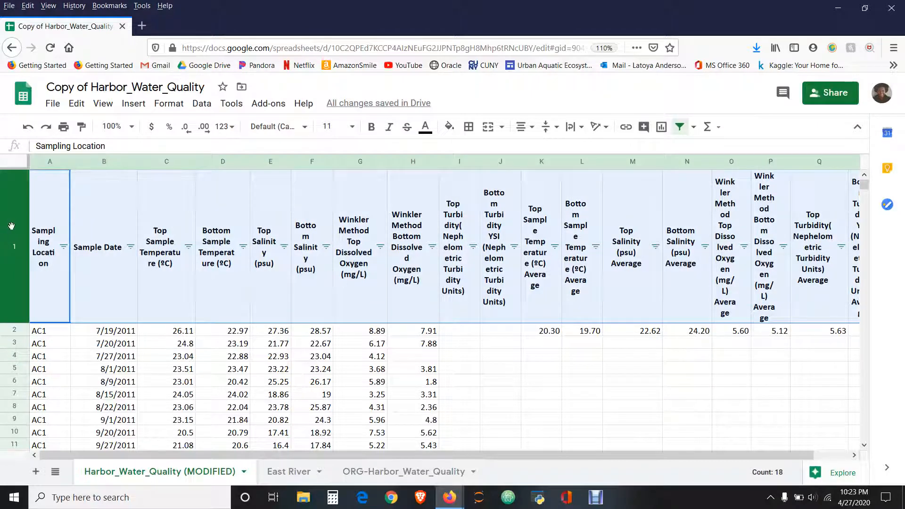
{"action": "left_click", "coordinate": [516, 404]}
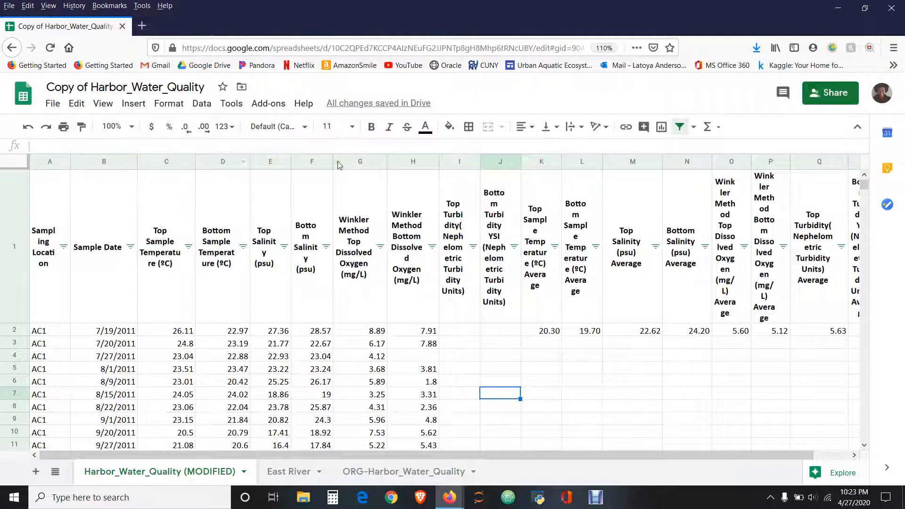
{"action": "left_click", "coordinate": [457, 162]}
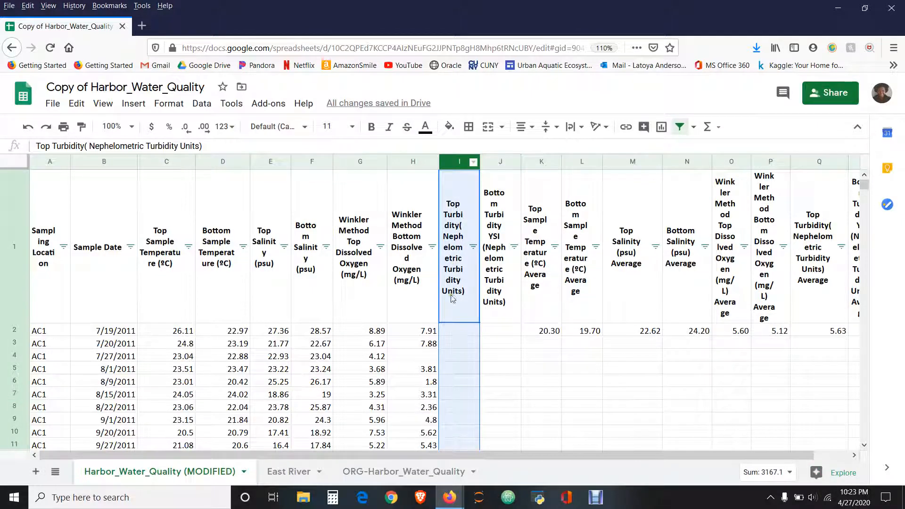
{"action": "left_click", "coordinate": [526, 368]}
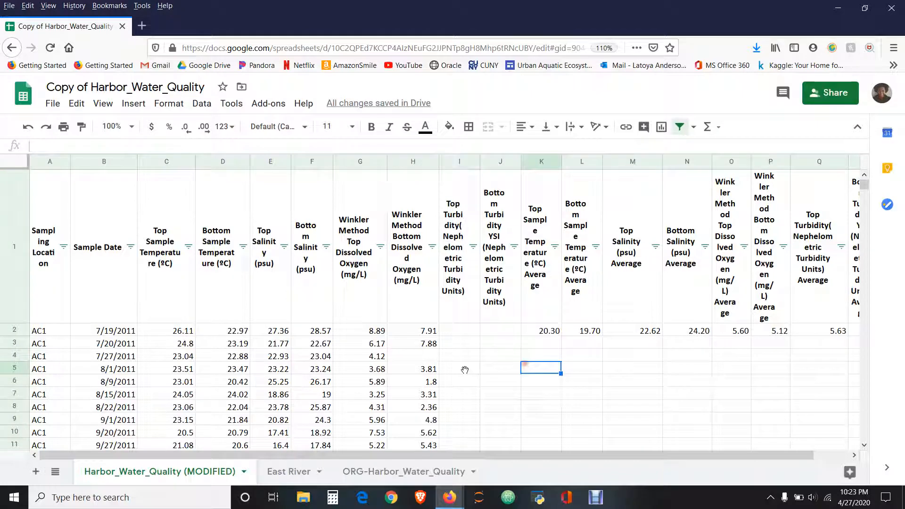
{"action": "left_click", "coordinate": [12, 229]}
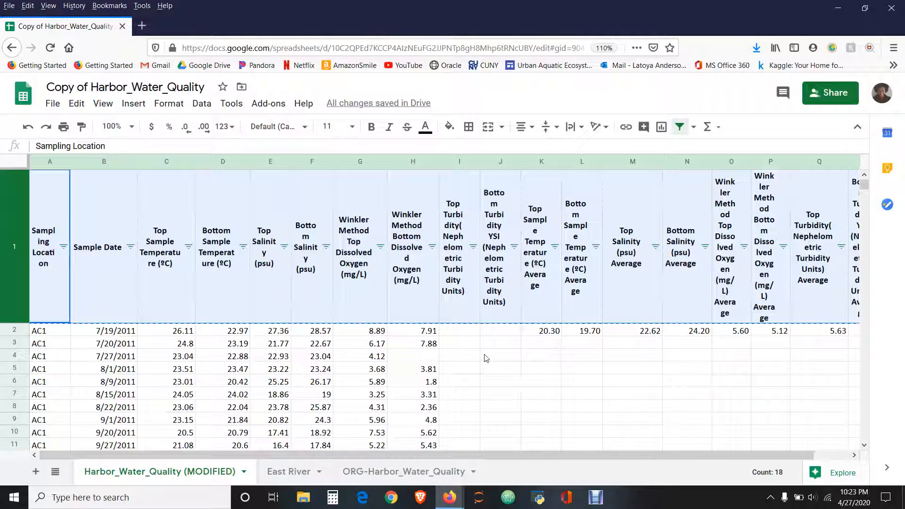
{"action": "left_click", "coordinate": [290, 473]}
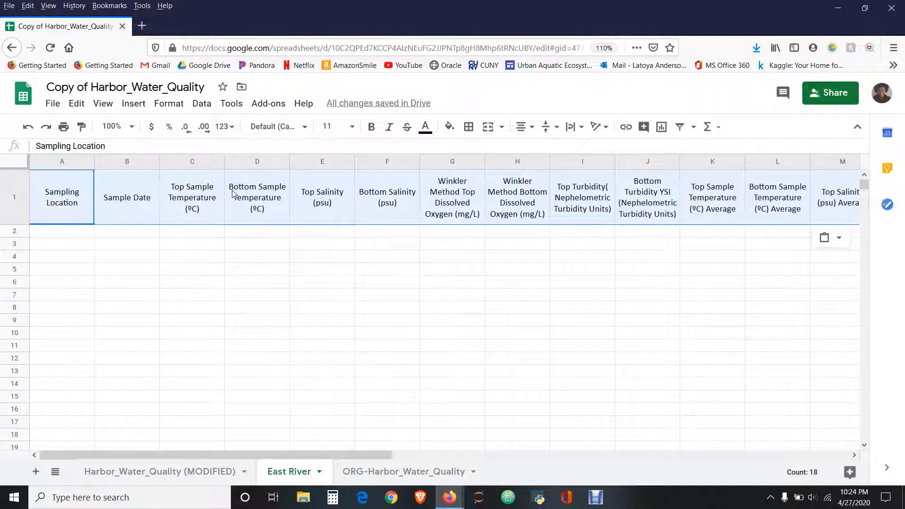
Make the header row of the East River sheet bold without italics, and select cell A2 beneath it
{"action": "key", "text": "ctrl+b"}
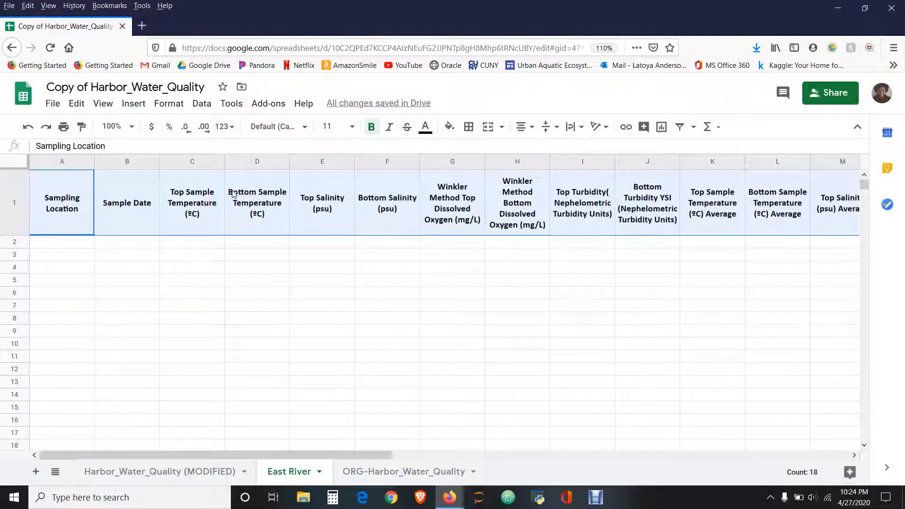
{"action": "key", "text": "ctrl+i"}
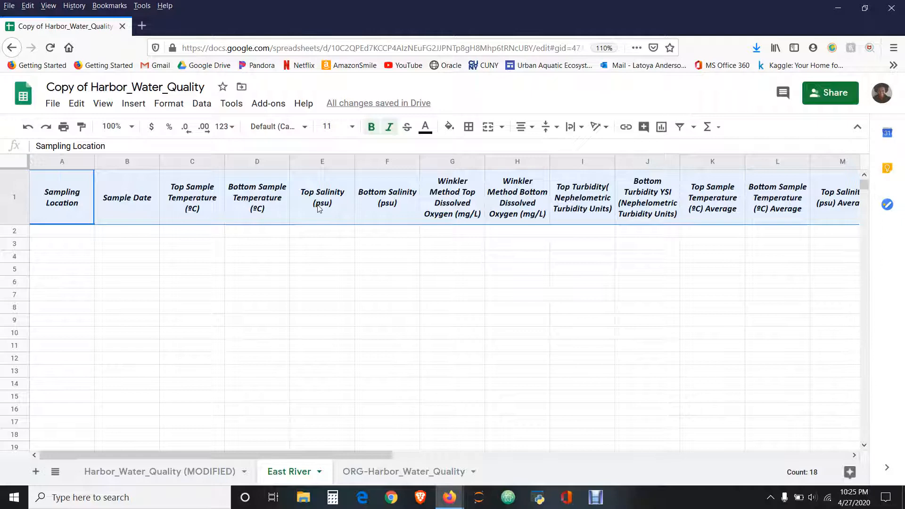
{"action": "key", "text": "ctrl+i"}
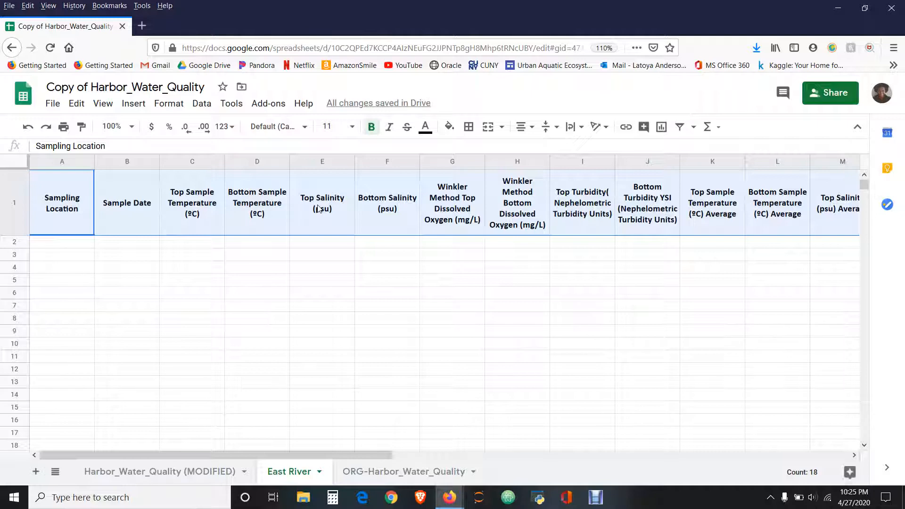
{"action": "key", "text": "ctrl+b"}
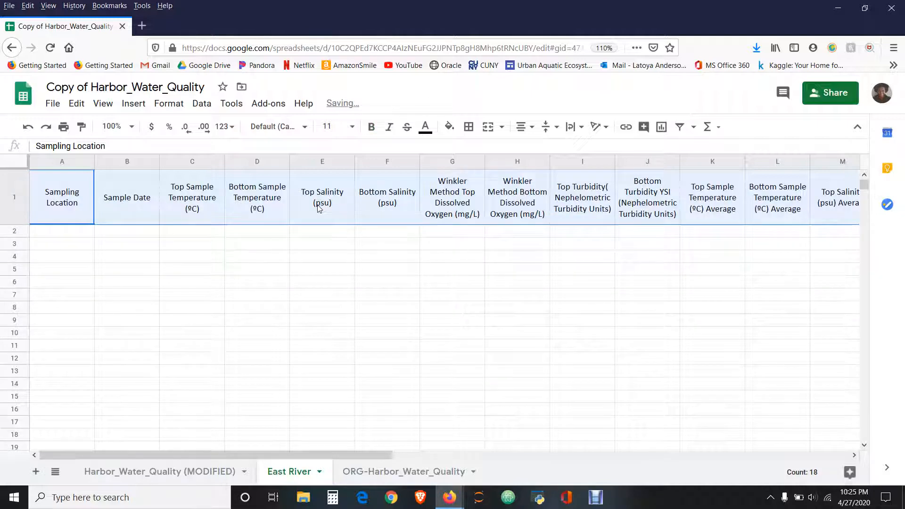
{"action": "key", "text": "ctrl+b"}
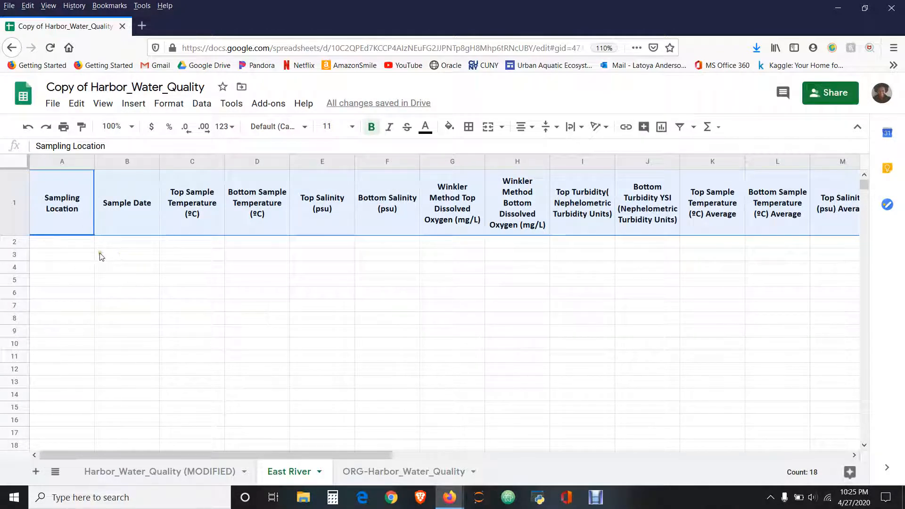
{"action": "left_click", "coordinate": [50, 246]}
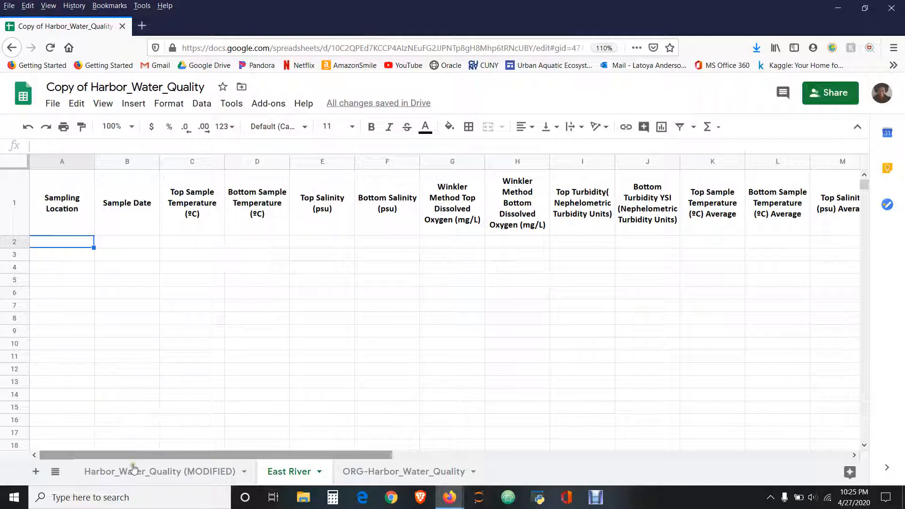
Start a Find and replace on the Harbor_Water_Quality (MODIFIED) sheet with E1 as the search term
{"action": "left_click", "coordinate": [136, 480]}
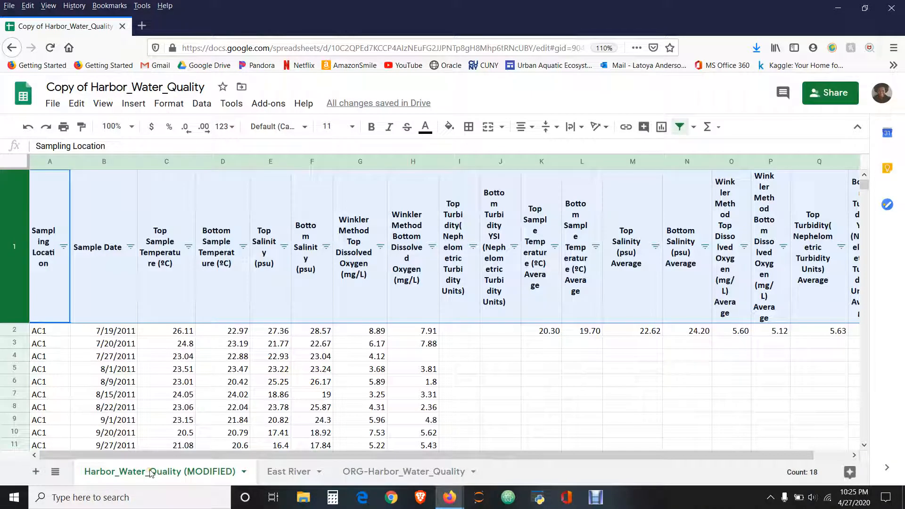
{"action": "left_click", "coordinate": [513, 355]}
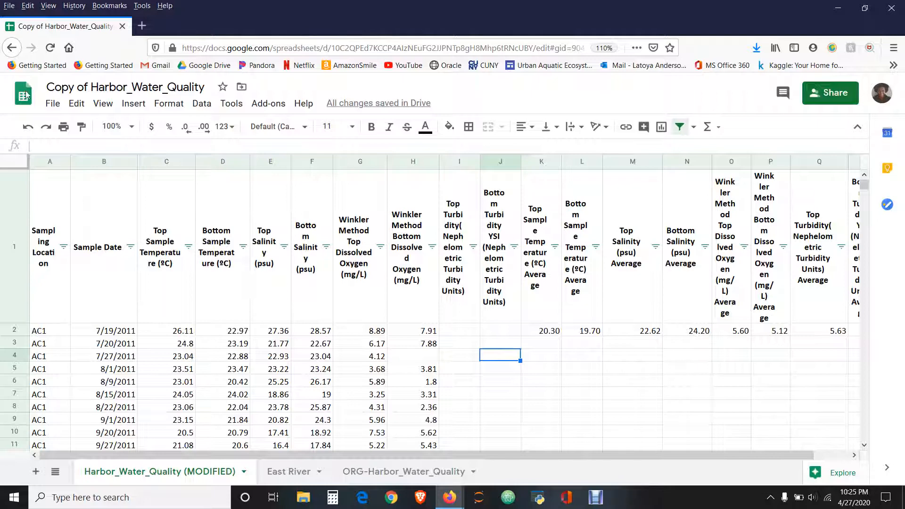
{"action": "left_click", "coordinate": [76, 104]}
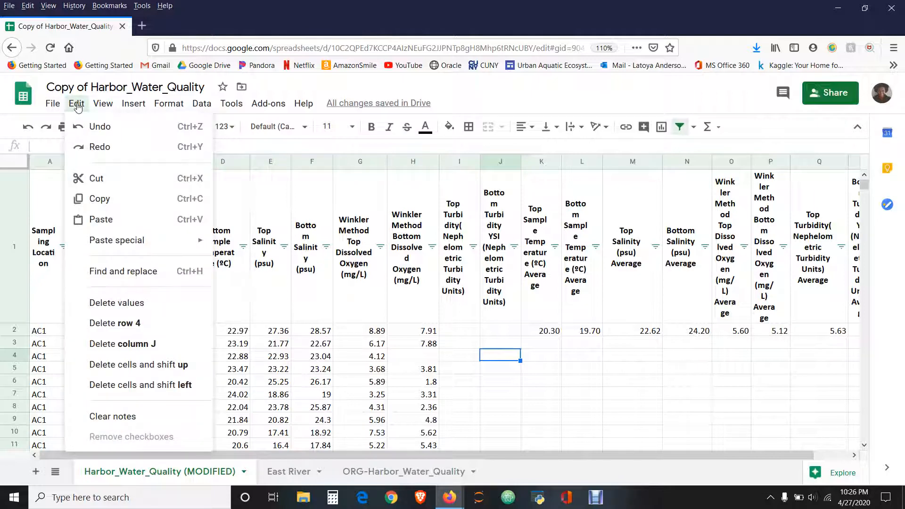
{"action": "left_click", "coordinate": [100, 273]}
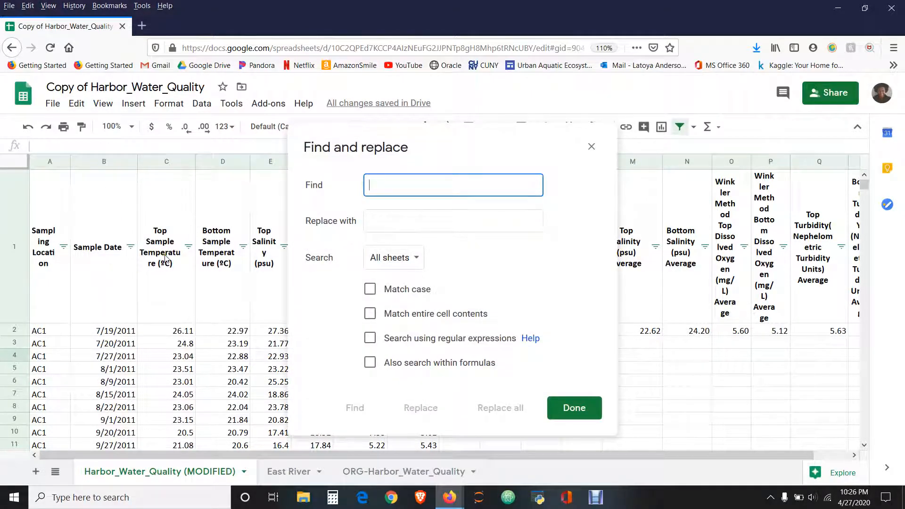
{"action": "type", "text": "E"}
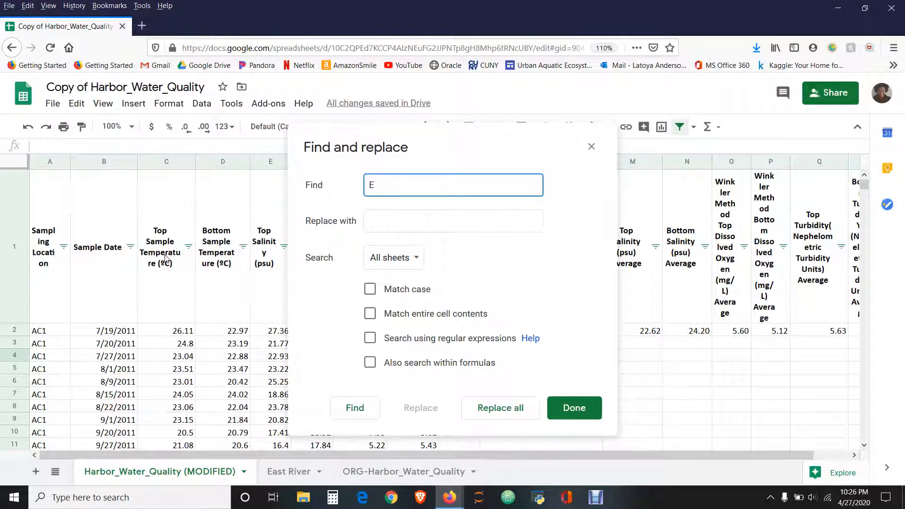
{"action": "type", "text": "1"}
Restrict the E1 search to this sheet only, matching case and entire cell contents
{"action": "left_click", "coordinate": [370, 315]}
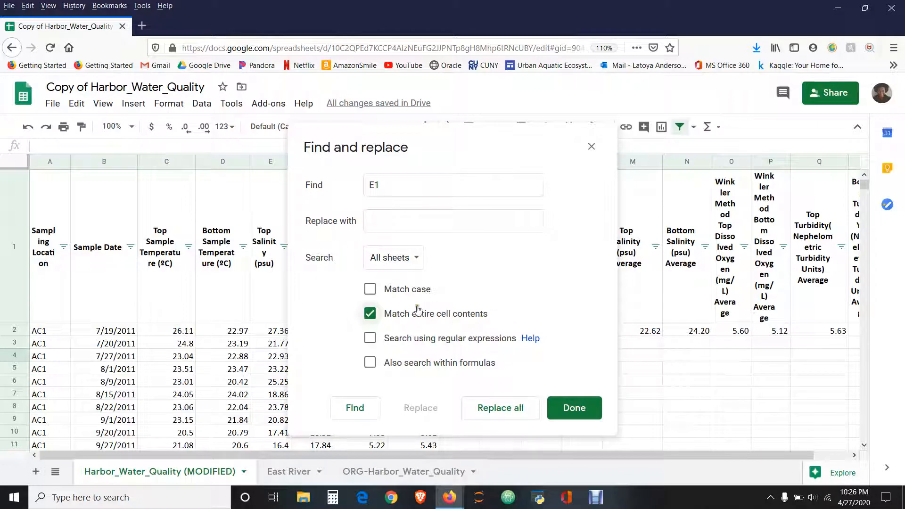
{"action": "left_click", "coordinate": [414, 260]}
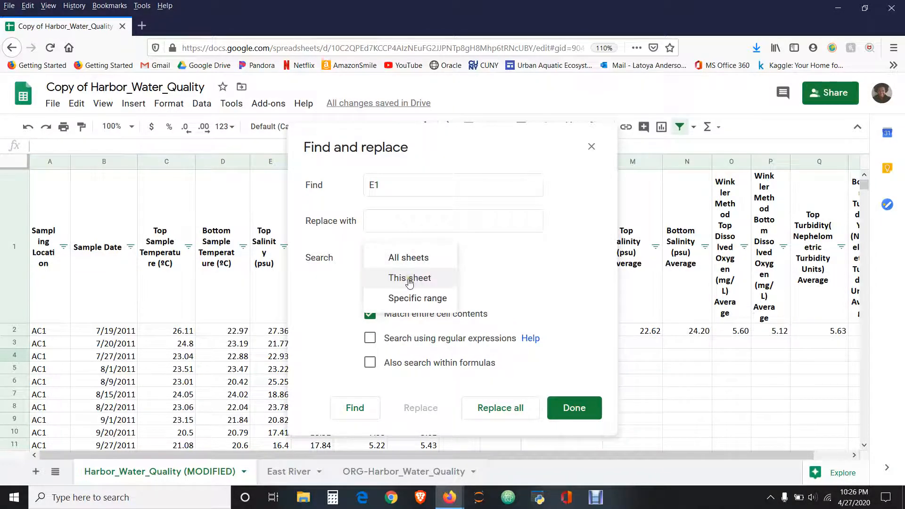
{"action": "left_click", "coordinate": [473, 283]}
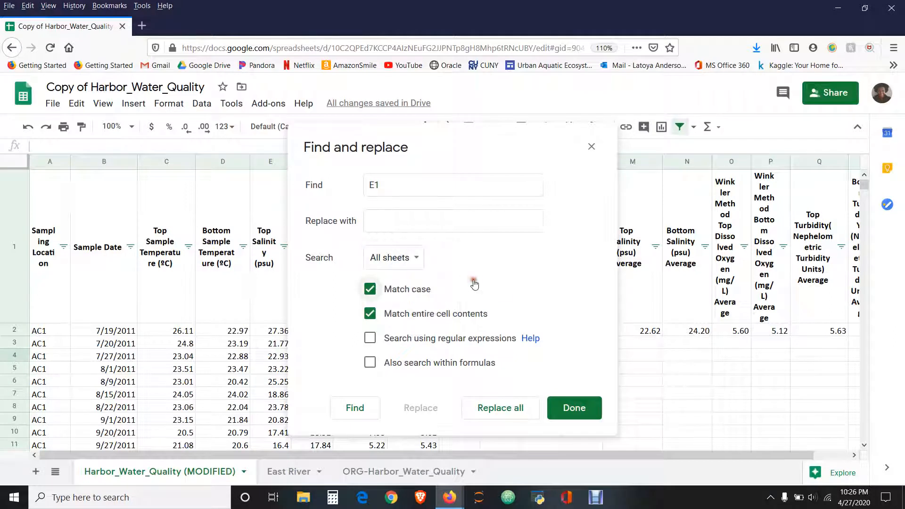
{"action": "left_click", "coordinate": [414, 259]}
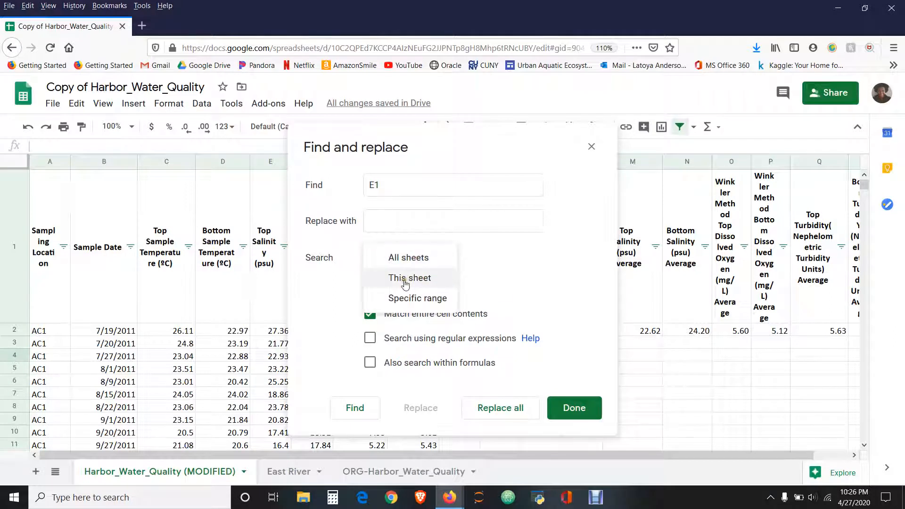
{"action": "left_click", "coordinate": [406, 279]}
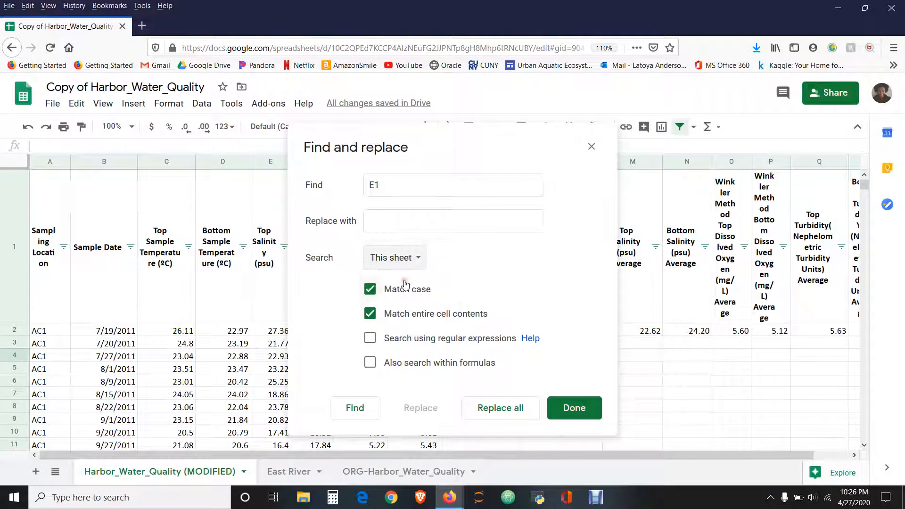
Turn off case matching, find the first E1 cell on this sheet, and close Find and replace
{"action": "left_click", "coordinate": [370, 289]}
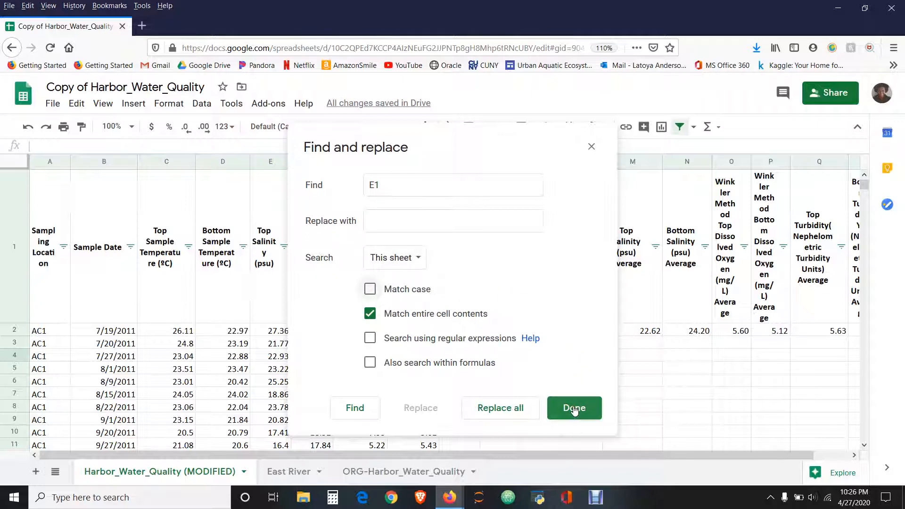
{"action": "left_click", "coordinate": [355, 408]}
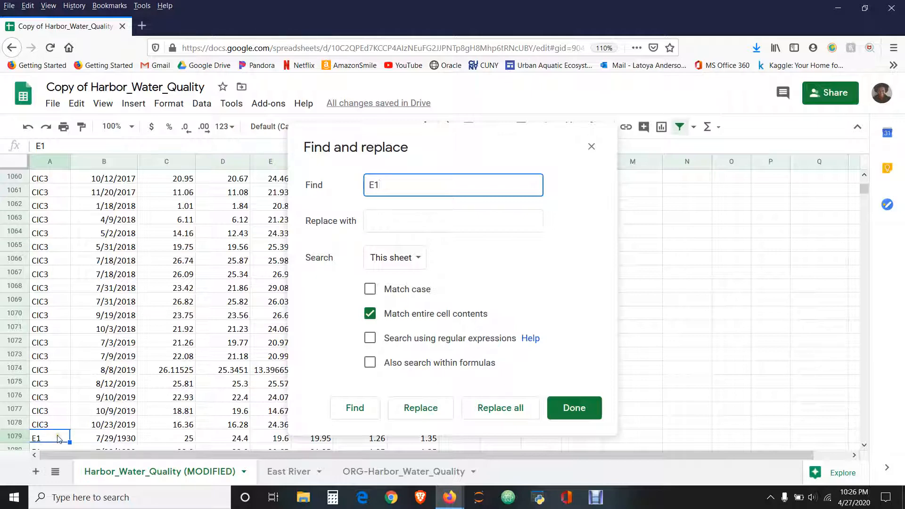
{"action": "left_click", "coordinate": [582, 411]}
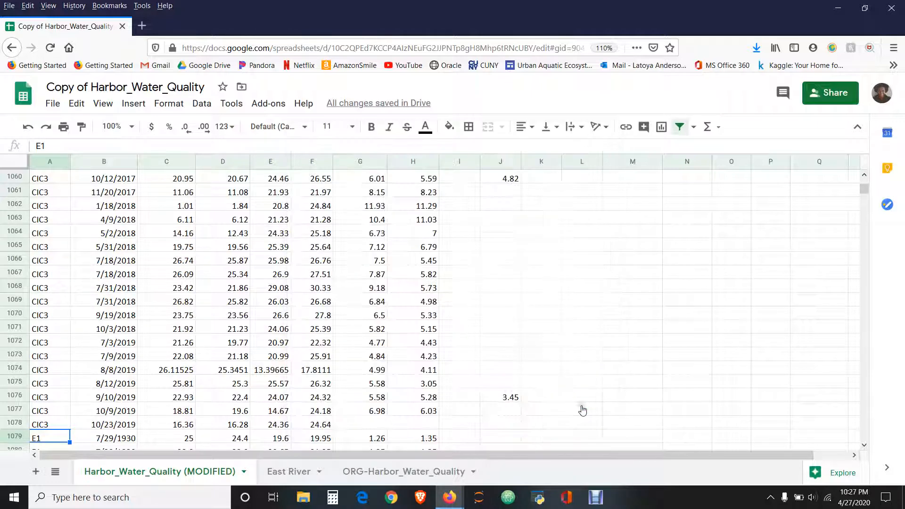
Select the entire row 1079, the first row for sampling location E1
{"action": "left_click", "coordinate": [866, 439]}
{"action": "scroll", "coordinate": [865, 439], "scroll_direction": "down", "scroll_amount": 10}
{"action": "scroll", "coordinate": [866, 438], "scroll_direction": "down", "scroll_amount": 5}
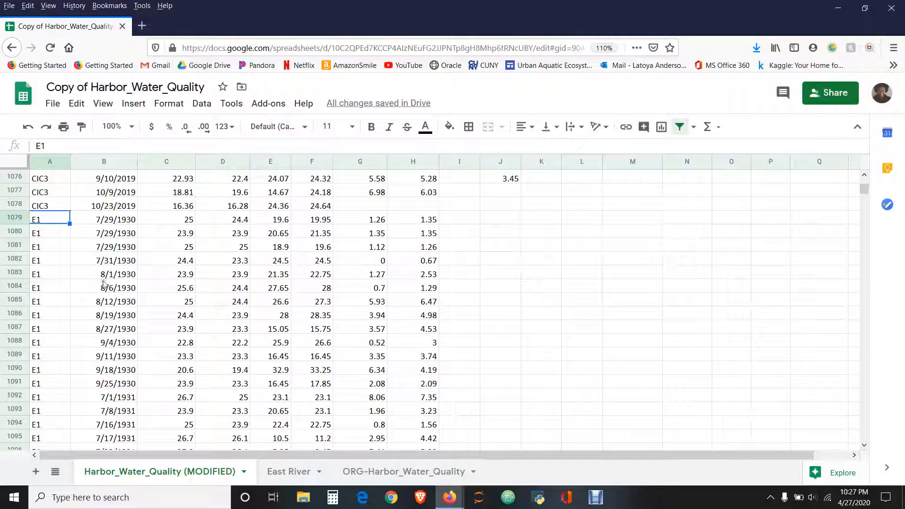
{"action": "left_click", "coordinate": [19, 220]}
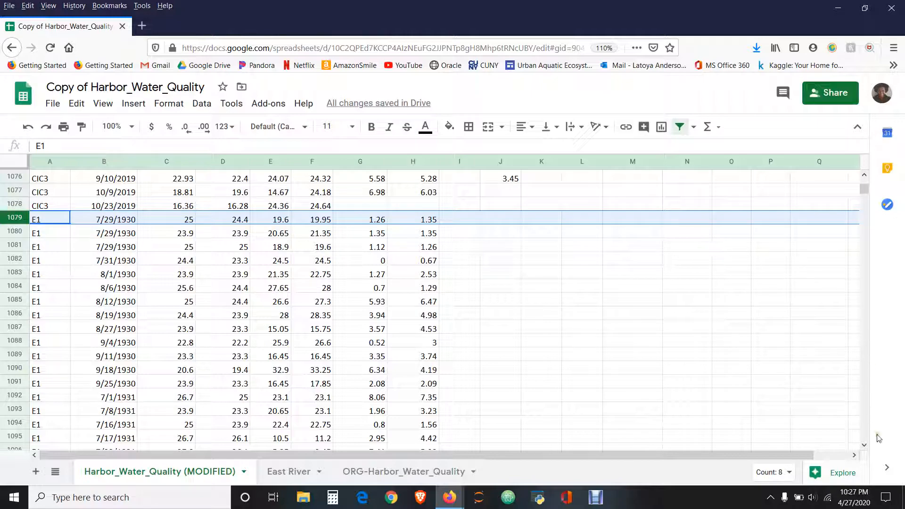
Extend the row selection from the first E1 row down through row 14625, the last EMB2 row before F1
{"action": "scroll", "coordinate": [866, 435], "scroll_direction": "down", "scroll_amount": 7}
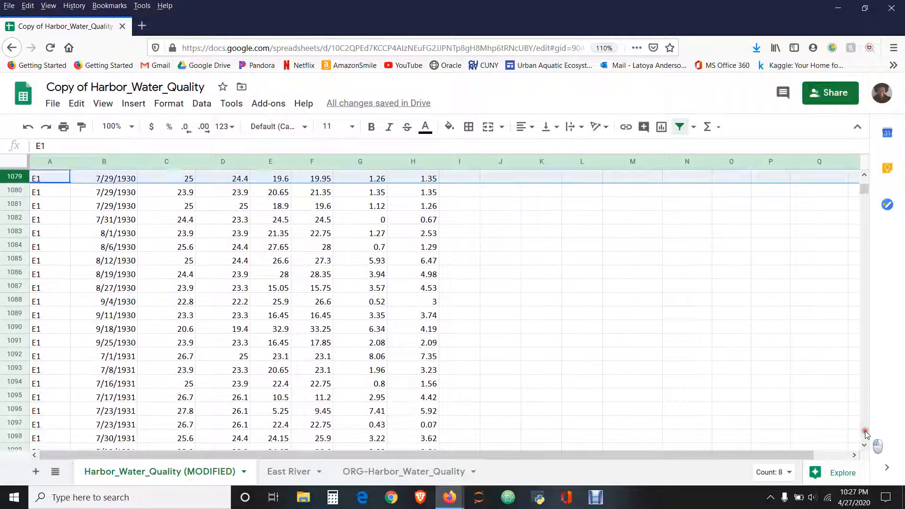
{"action": "scroll", "coordinate": [866, 435], "scroll_direction": "down", "scroll_amount": 20}
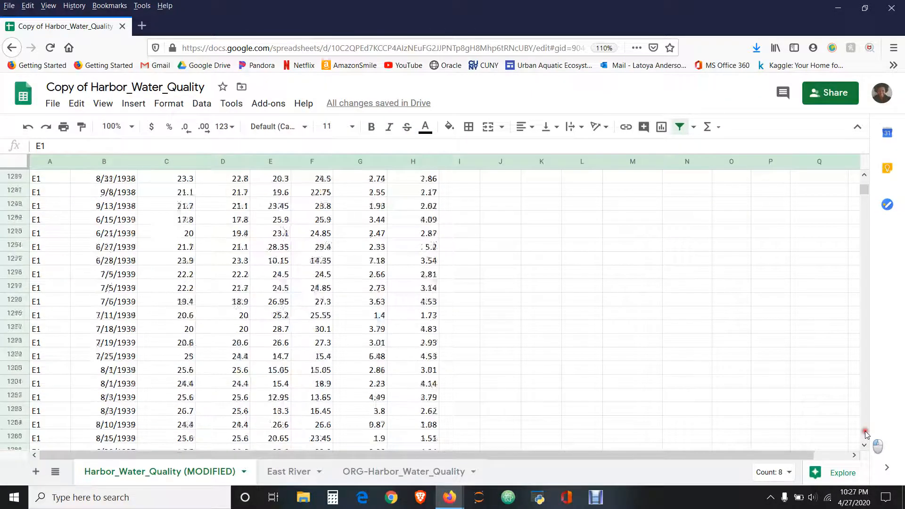
{"action": "scroll", "coordinate": [866, 435], "scroll_direction": "down", "scroll_amount": 20}
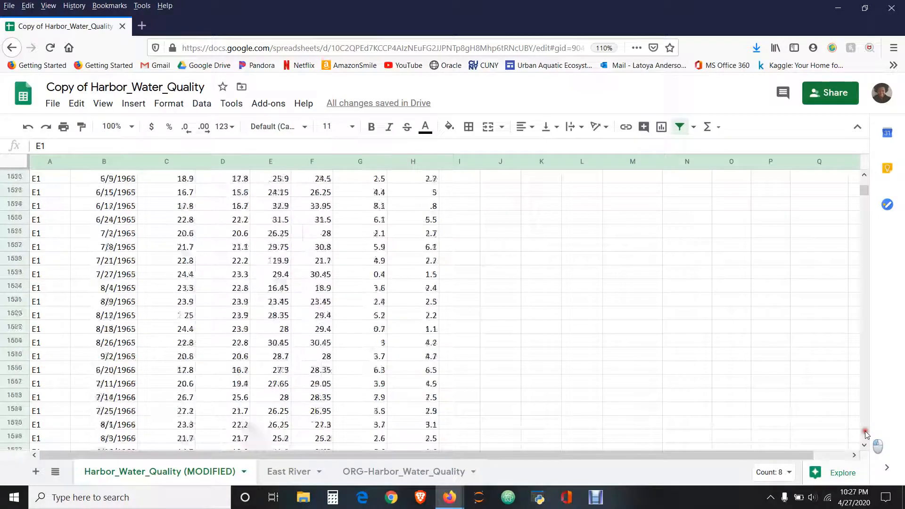
{"action": "scroll", "coordinate": [866, 434], "scroll_direction": "down", "scroll_amount": 20}
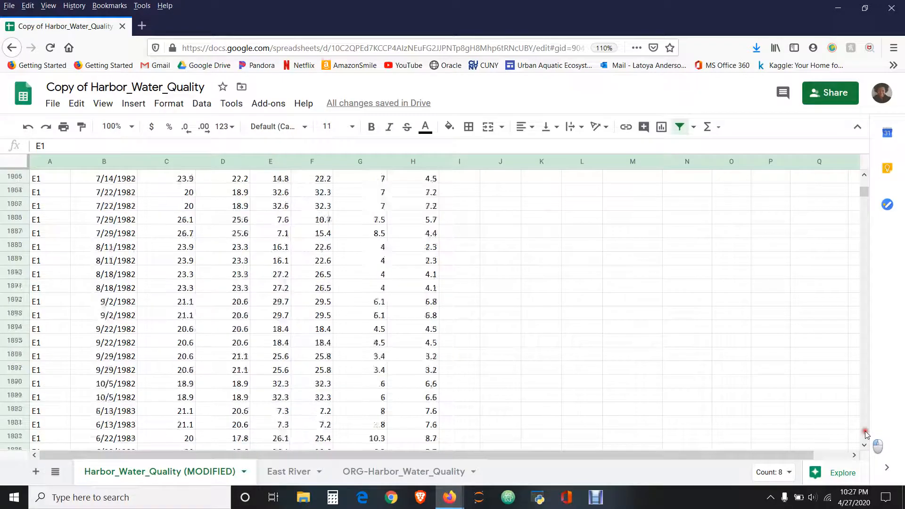
{"action": "scroll", "coordinate": [866, 435], "scroll_direction": "down", "scroll_amount": 20}
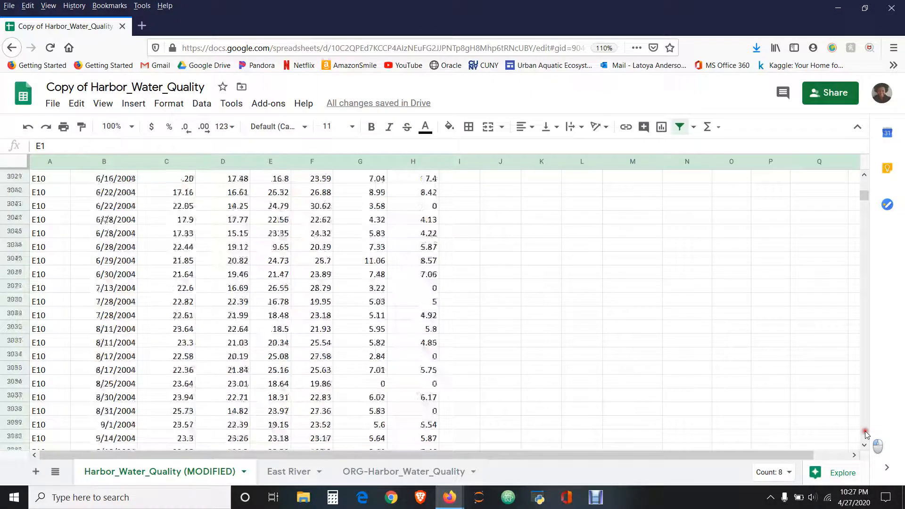
{"action": "scroll", "coordinate": [866, 435], "scroll_direction": "down", "scroll_amount": 20}
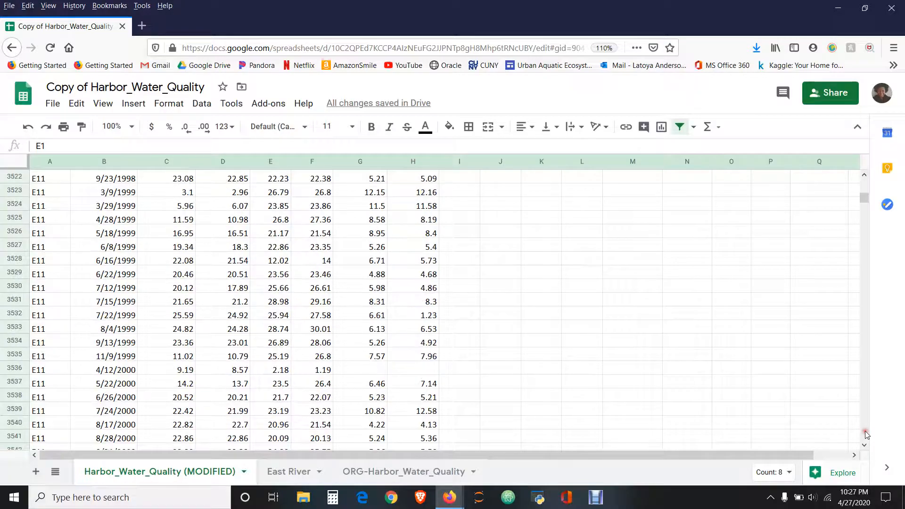
{"action": "scroll", "coordinate": [867, 435], "scroll_direction": "down", "scroll_amount": 20}
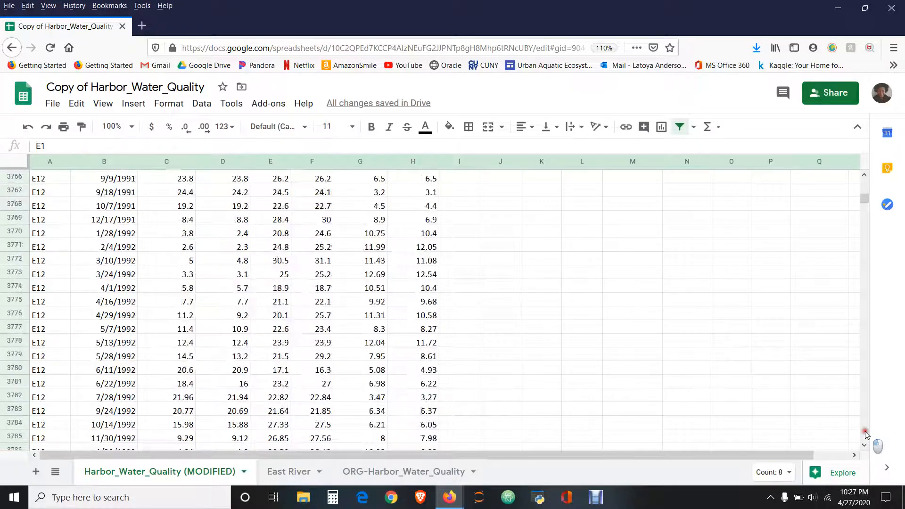
{"action": "scroll", "coordinate": [867, 434], "scroll_direction": "down", "scroll_amount": 20}
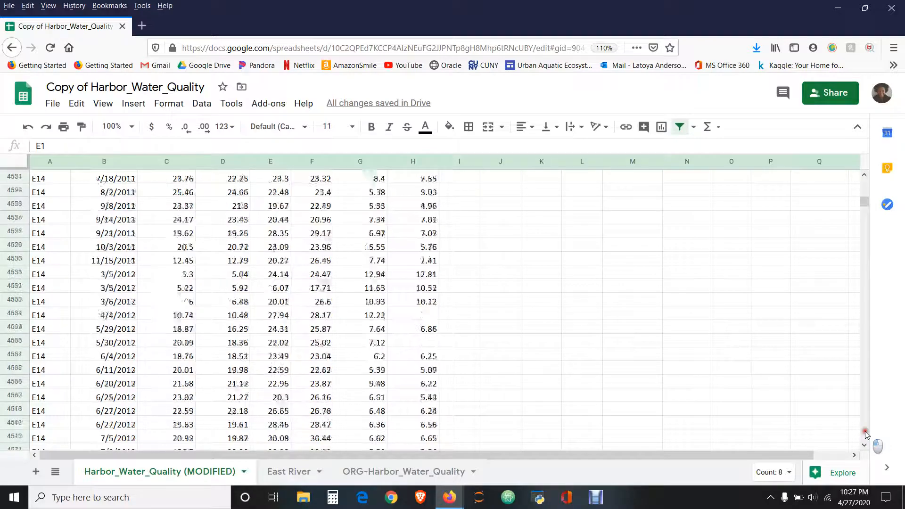
{"action": "left_click_drag", "start_coordinate": [867, 434], "coordinate": [867, 434]}
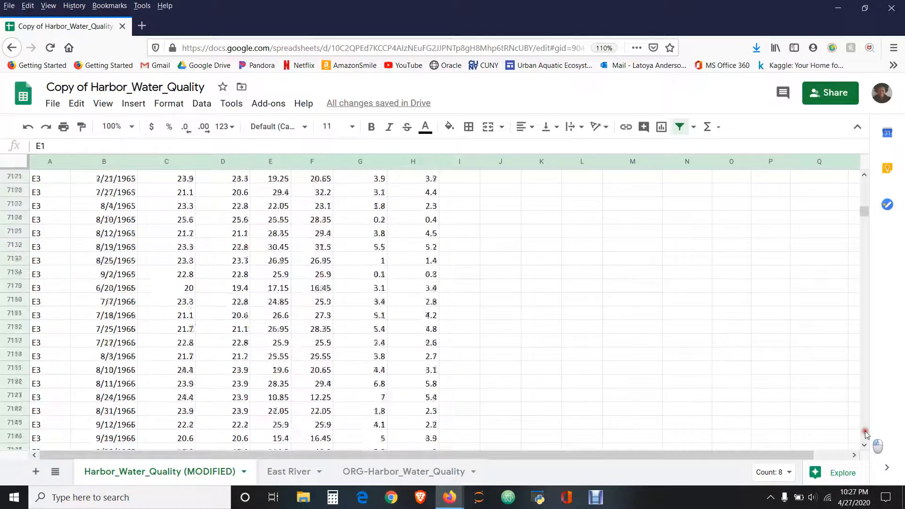
{"action": "left_click_drag", "start_coordinate": [866, 434], "coordinate": [866, 434]}
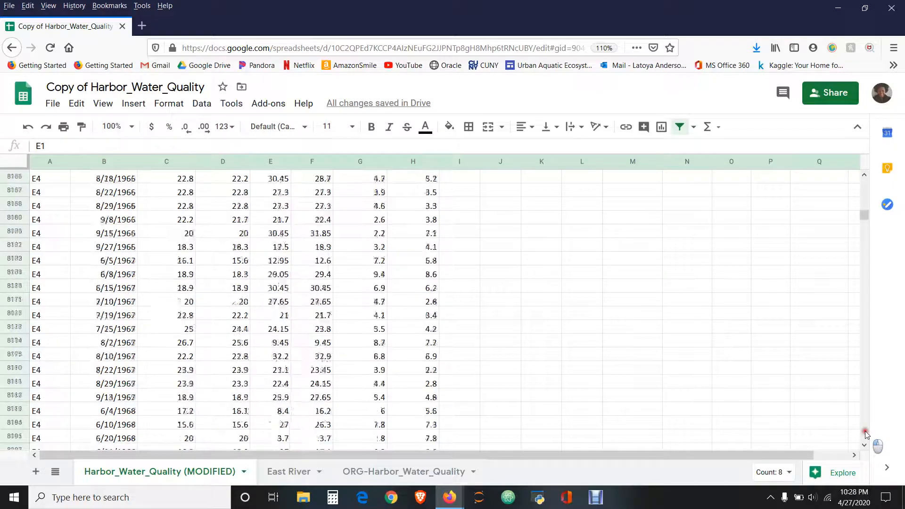
{"action": "left_click_drag", "start_coordinate": [867, 434], "coordinate": [867, 295]}
{"action": "left_click_drag", "start_coordinate": [866, 224], "coordinate": [865, 245]}
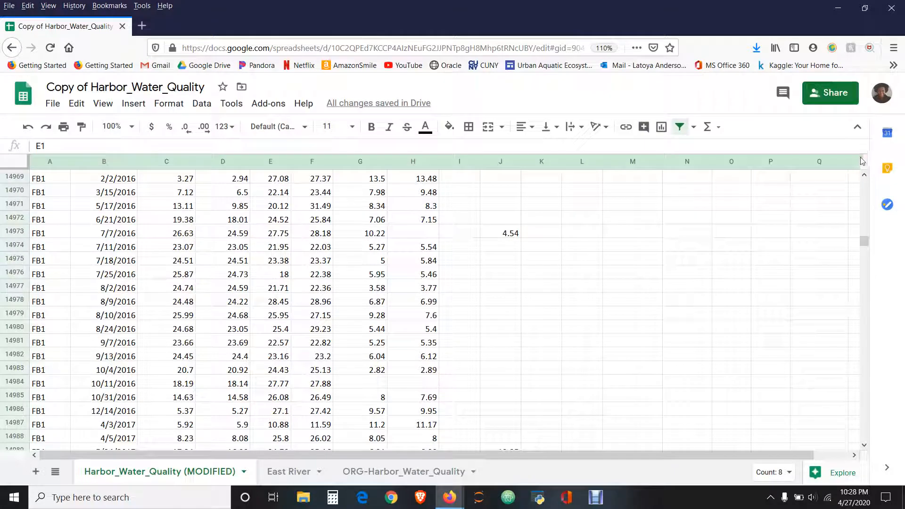
{"action": "left_click_drag", "start_coordinate": [869, 178], "coordinate": [868, 200]}
{"action": "left_click_drag", "start_coordinate": [862, 239], "coordinate": [864, 239]}
{"action": "left_click_drag", "start_coordinate": [865, 445], "coordinate": [866, 447]}
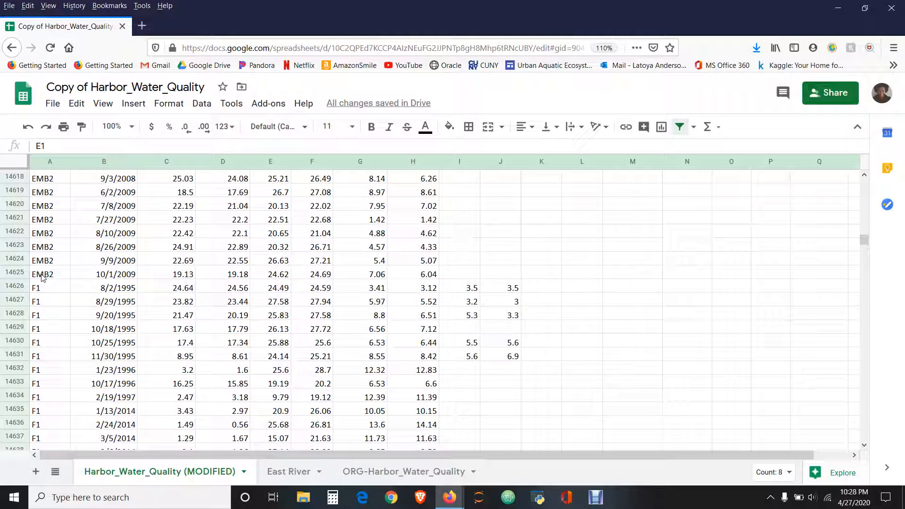
{"action": "left_click", "coordinate": [14, 275], "text": "shift"}
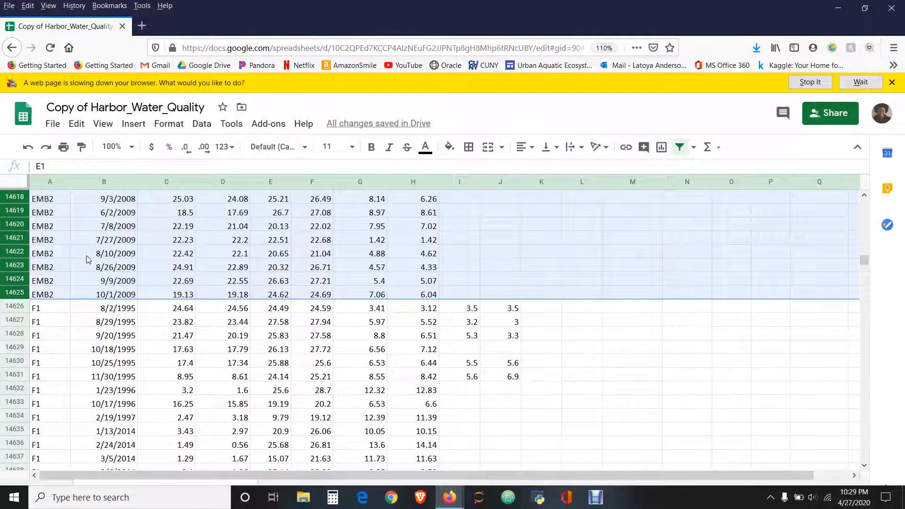
{"action": "left_click", "coordinate": [861, 82]}
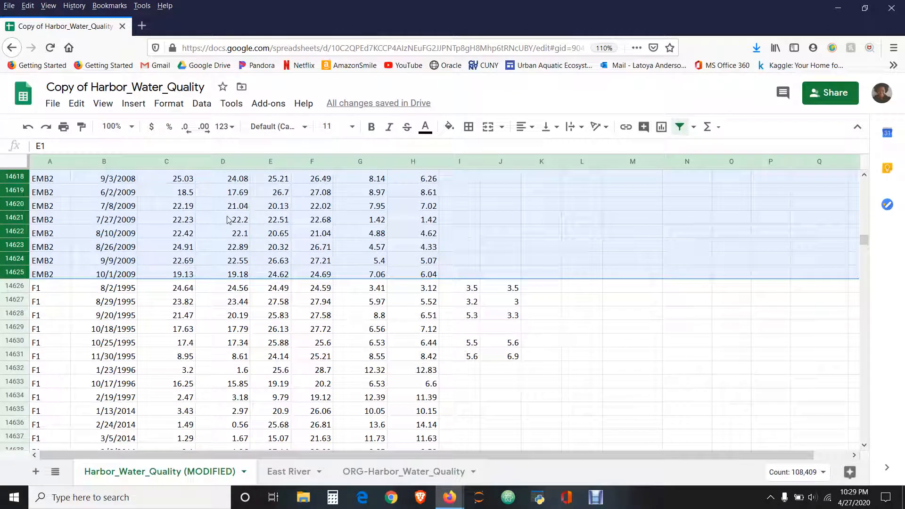
Copy the selected rows 1079 to 14625 and switch to the East River sheet
{"action": "key", "text": "ctrl+c"}
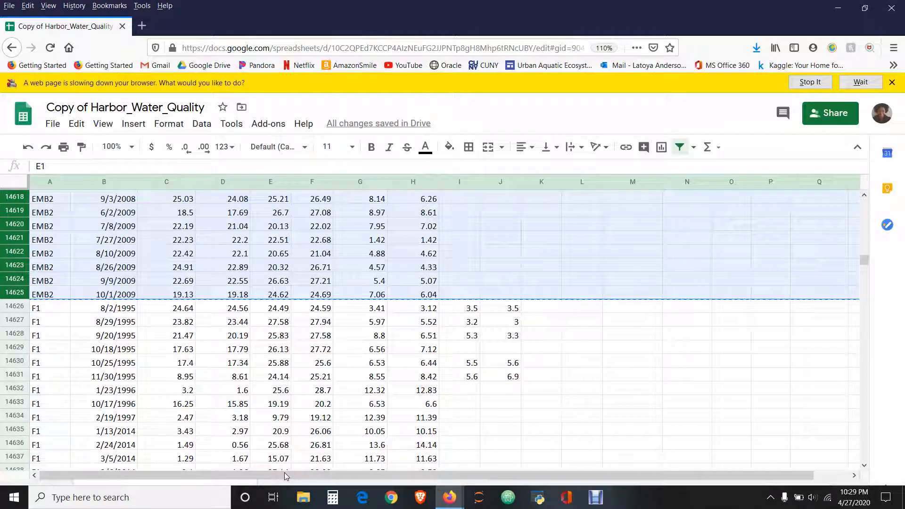
{"action": "left_click", "coordinate": [861, 82]}
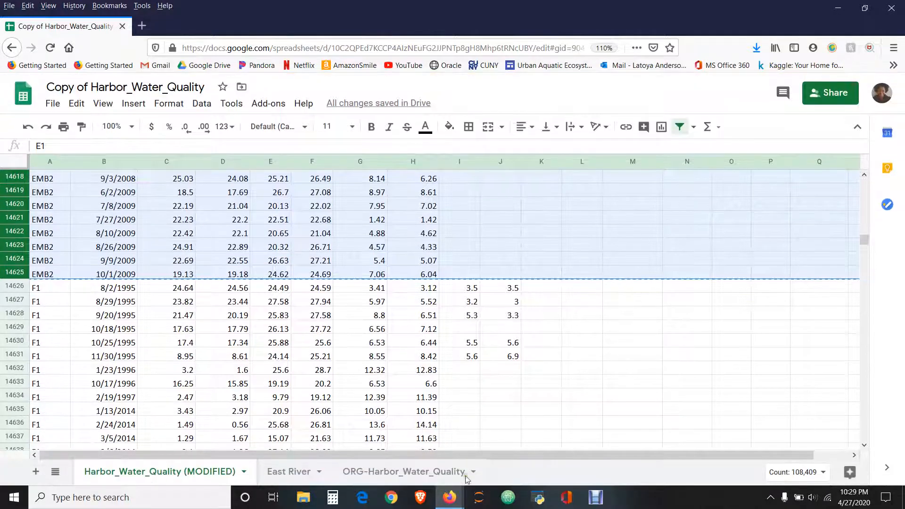
{"action": "left_click", "coordinate": [289, 471]}
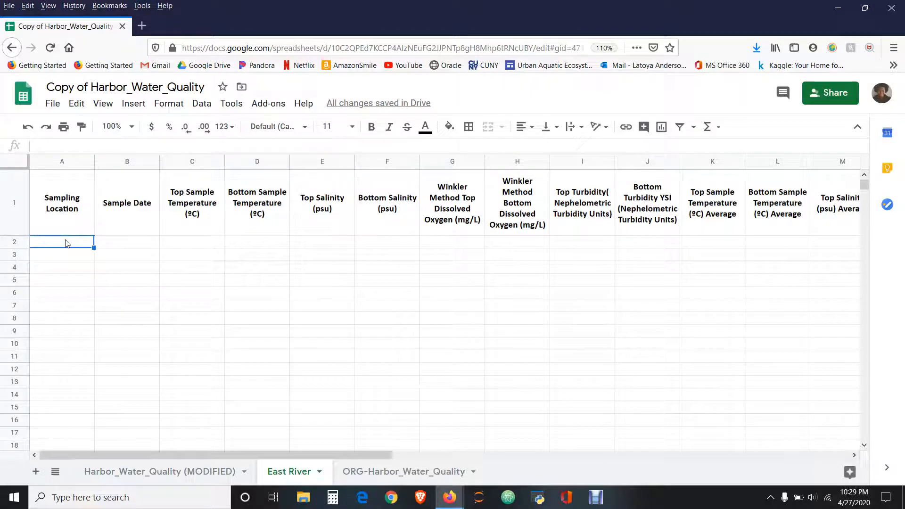
Try to paste the copied rows at cell A2 of the East River sheet, dismissing the clipboard notice and stopping the slow page script
{"action": "key", "text": "ctrl+v"}
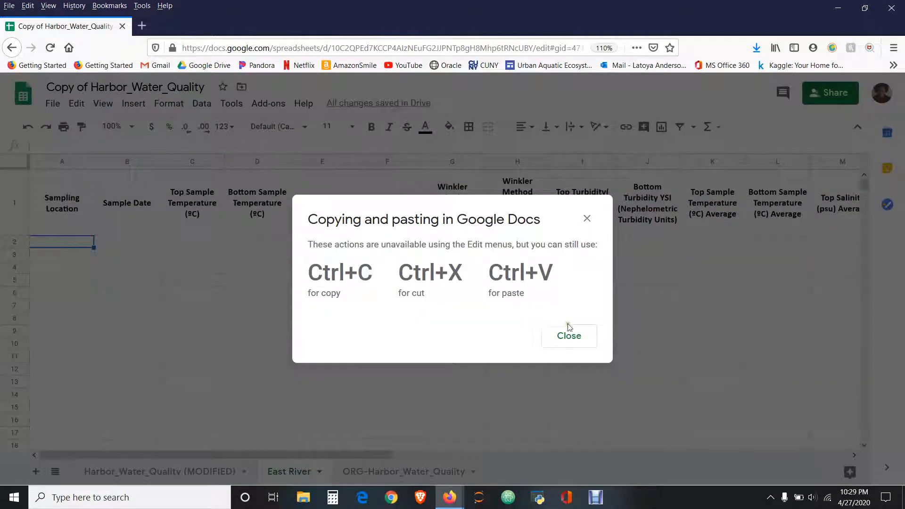
{"action": "left_click", "coordinate": [573, 342]}
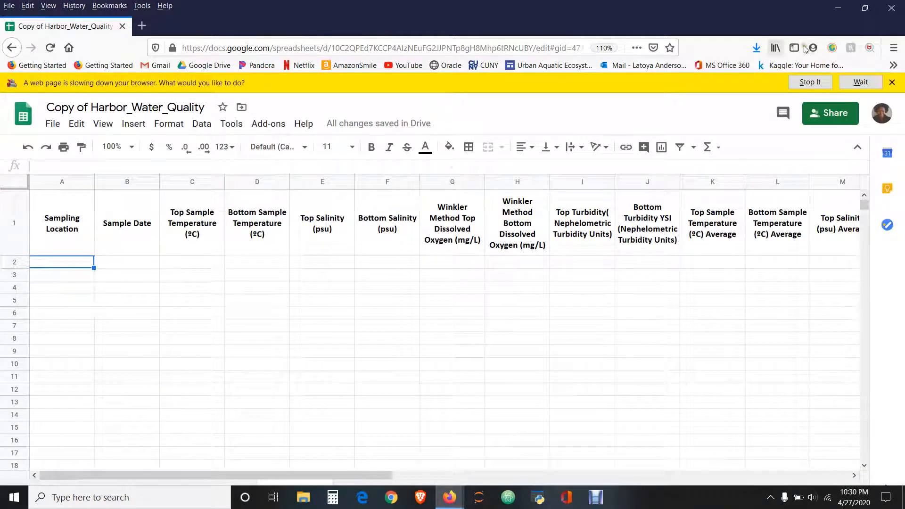
{"action": "left_click", "coordinate": [861, 83]}
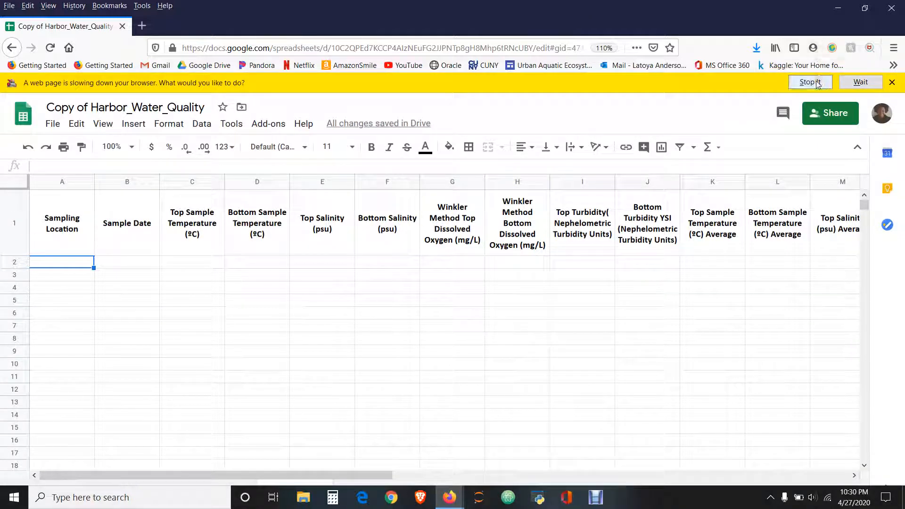
{"action": "left_click", "coordinate": [854, 83]}
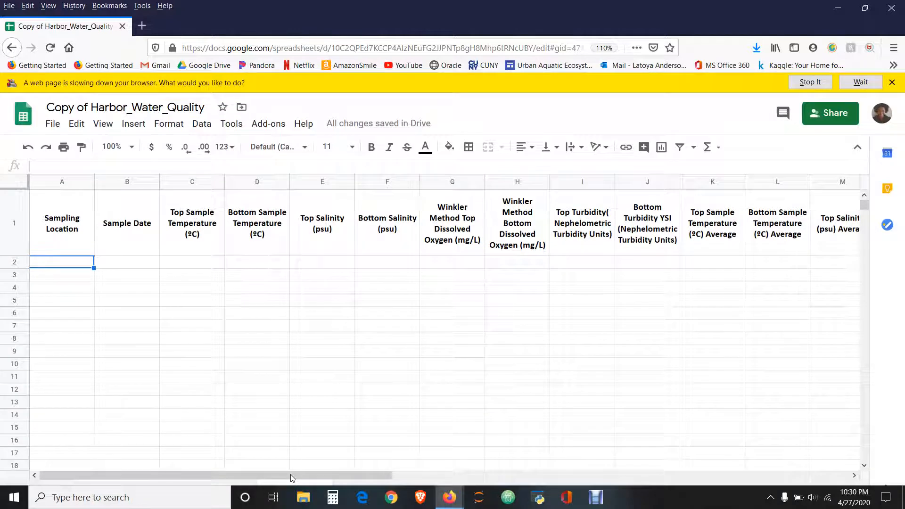
{"action": "left_click", "coordinate": [807, 83]}
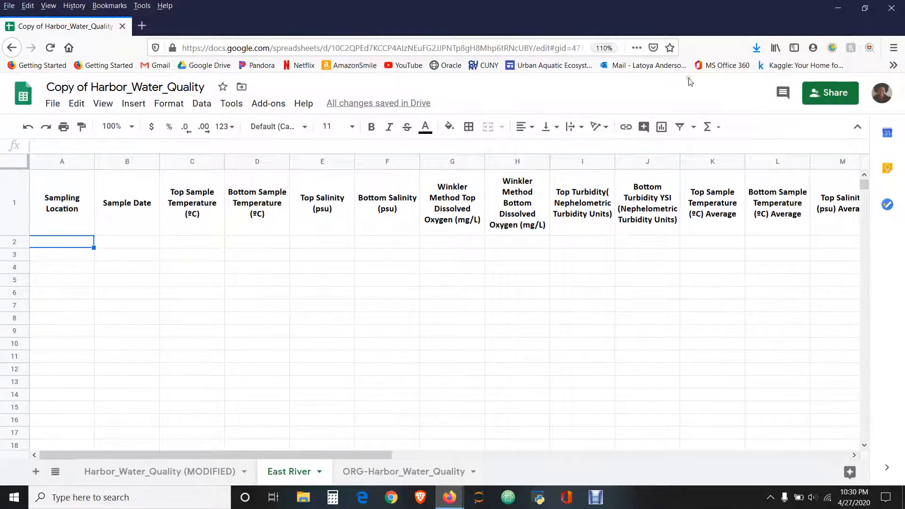
Paste the copied E1 to EMB2 rows into the East River sheet starting at cell A2, letting the slow page continue
{"action": "key", "text": "ctrl+v"}
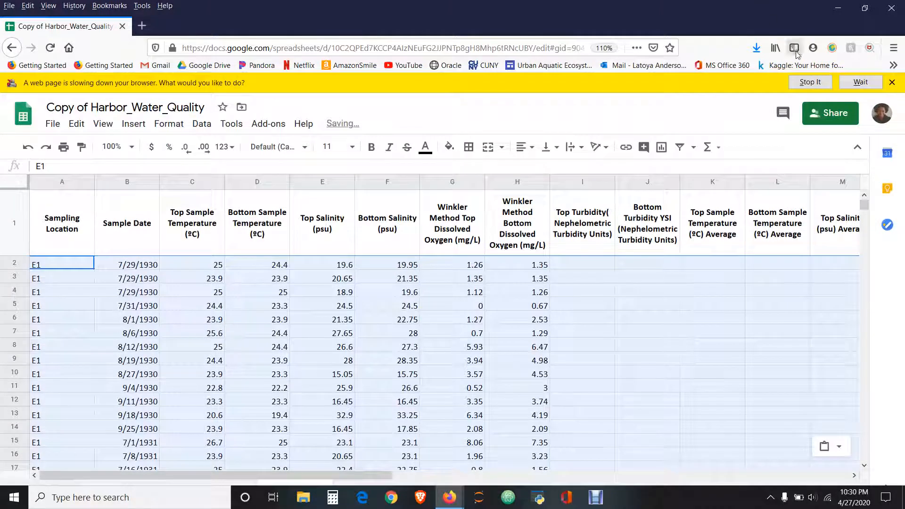
{"action": "left_click", "coordinate": [860, 83]}
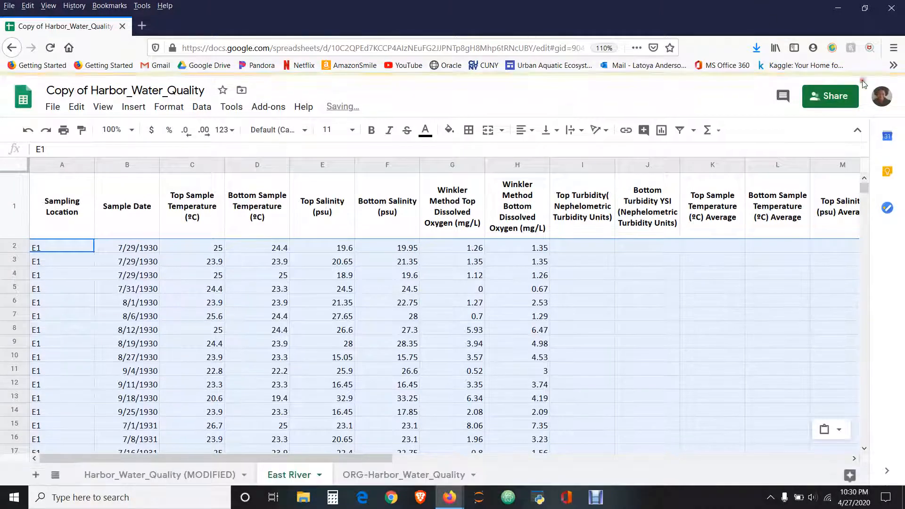